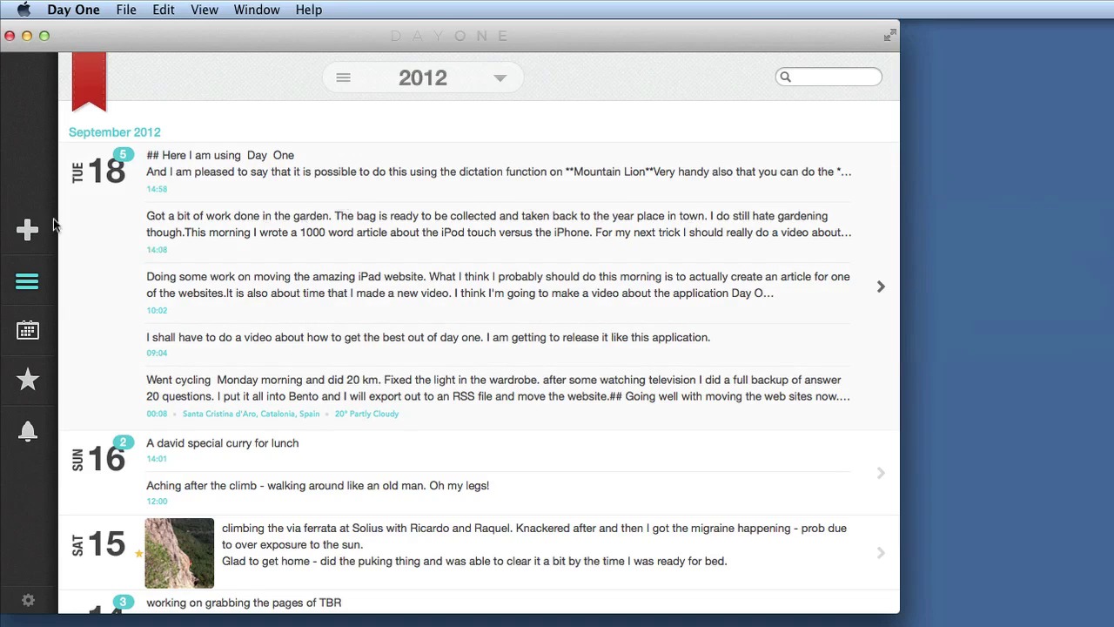
- Browse the 2012 journal in calendar view and preview the entries on individual days in August and September
left_click(27, 329)
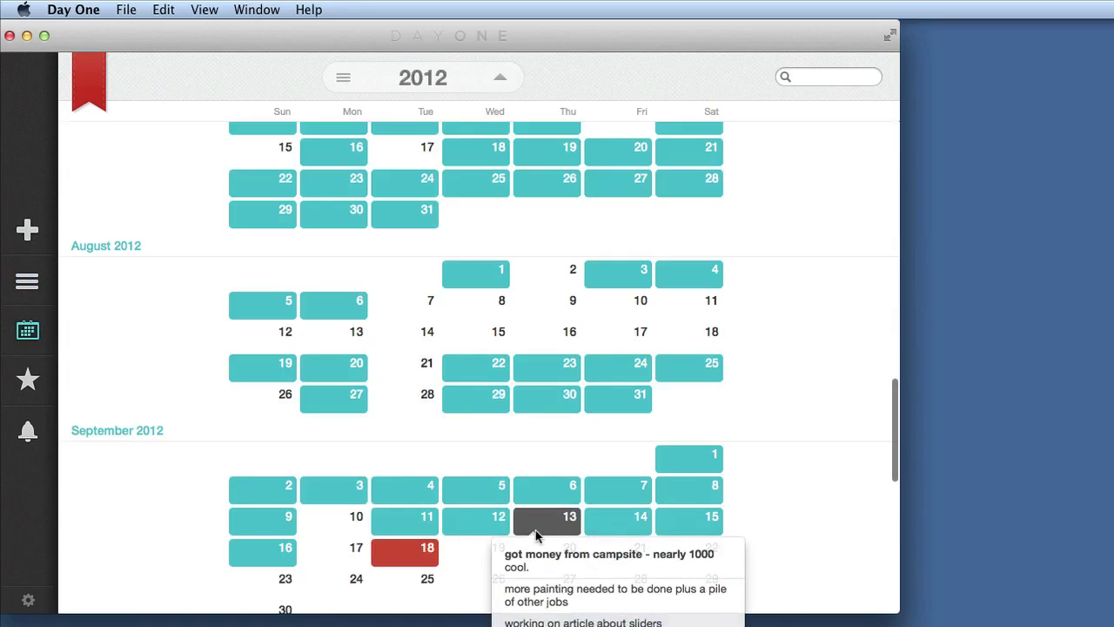
scroll(781, 384, "down", 5)
scroll(782, 384, "up", 8)
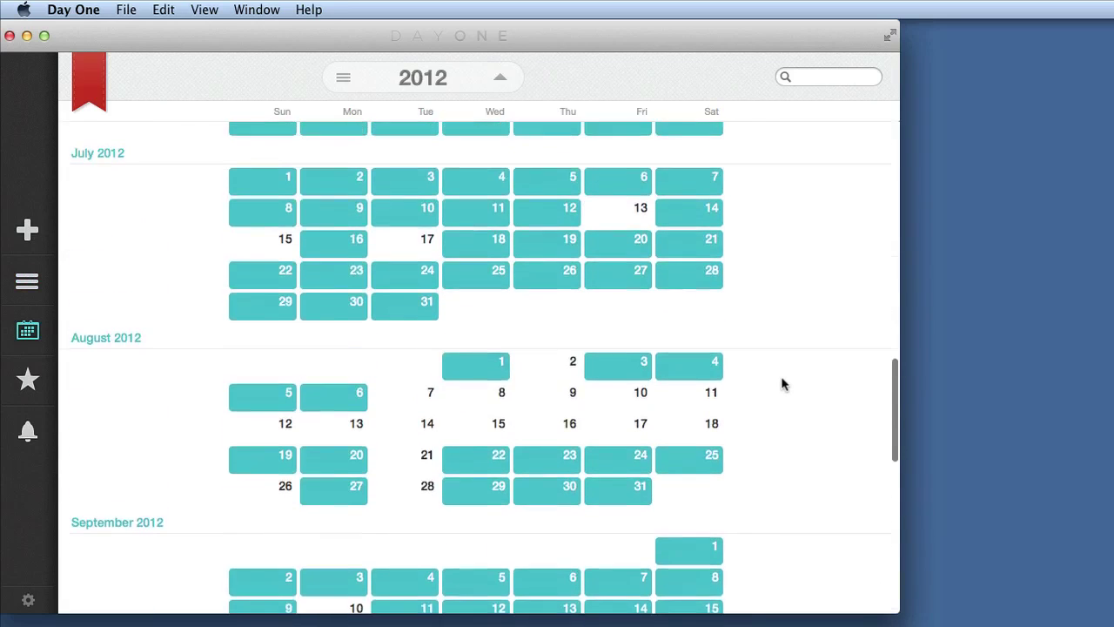
scroll(782, 384, "down", 3)
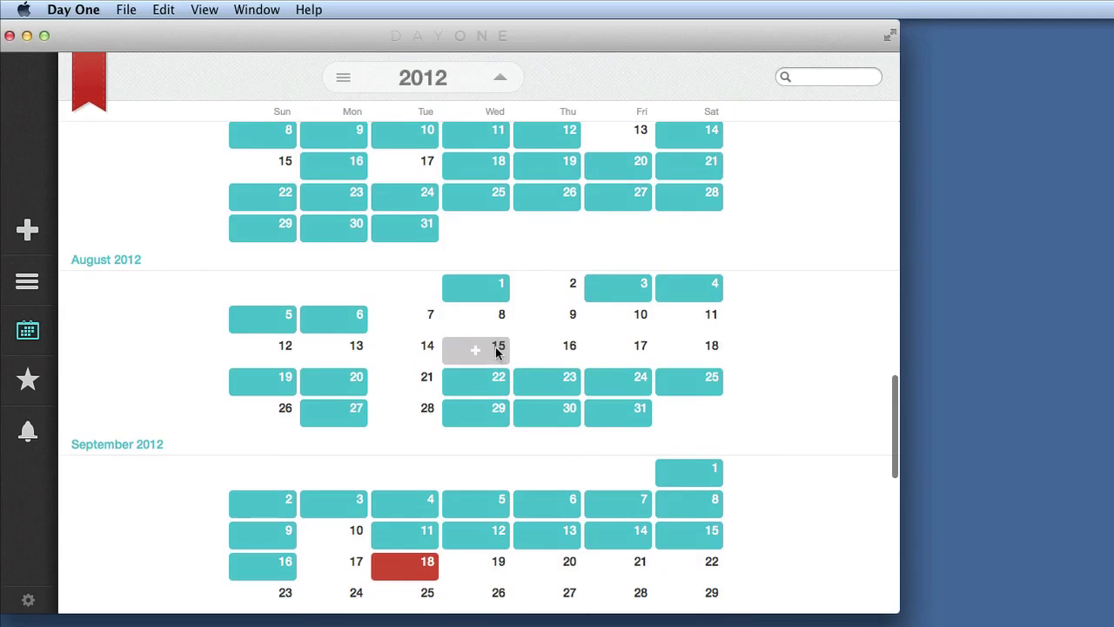
scroll(413, 470, "down", 3)
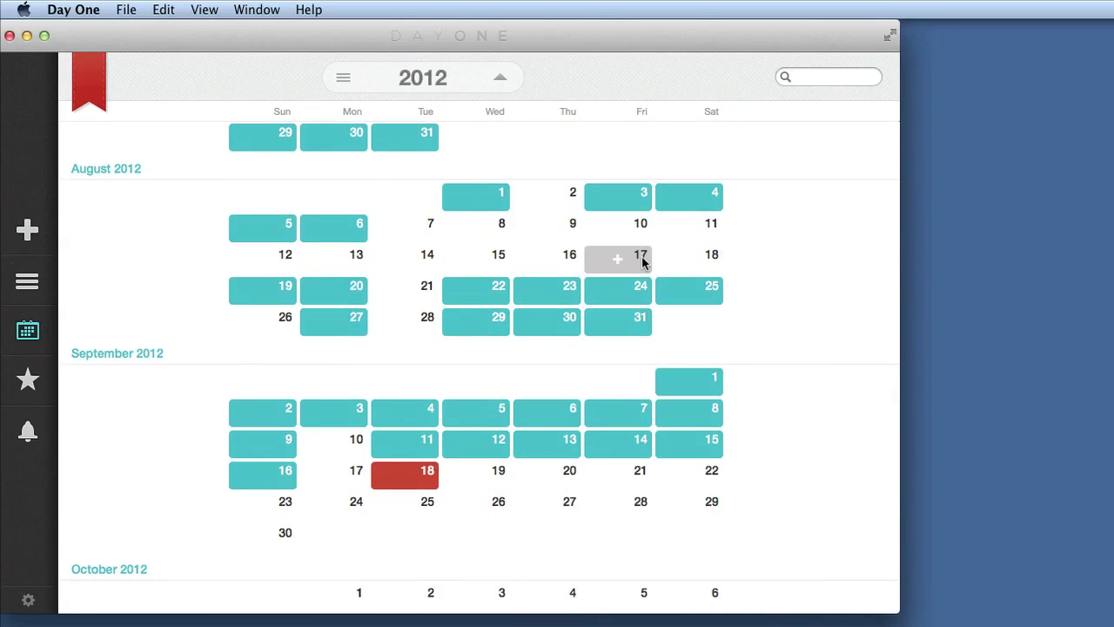
mouse_move(490, 410)
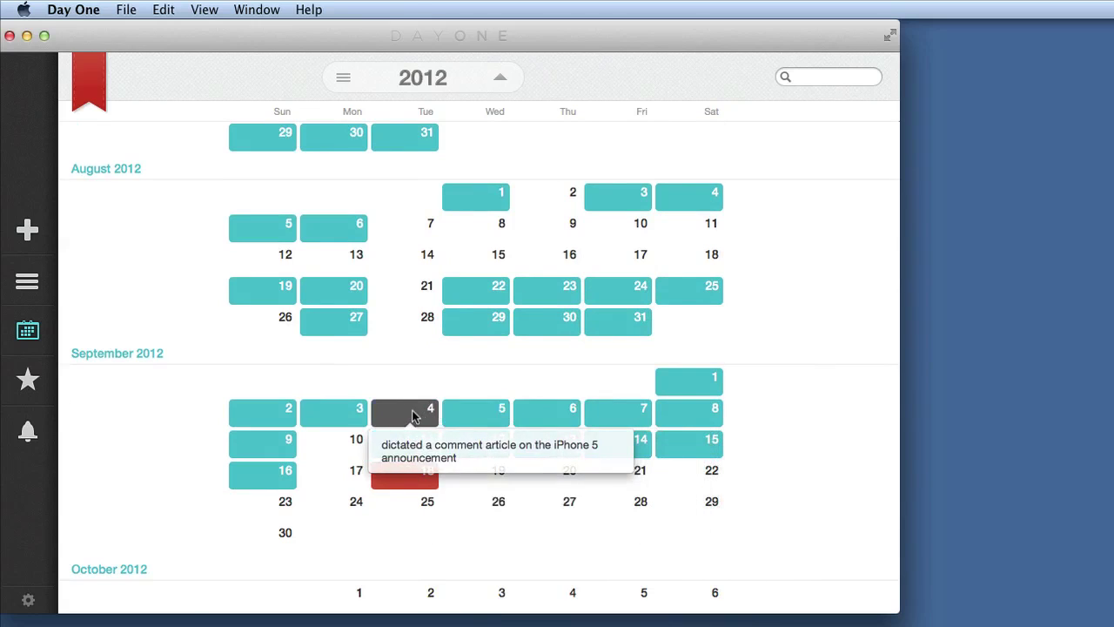
mouse_move(345, 408)
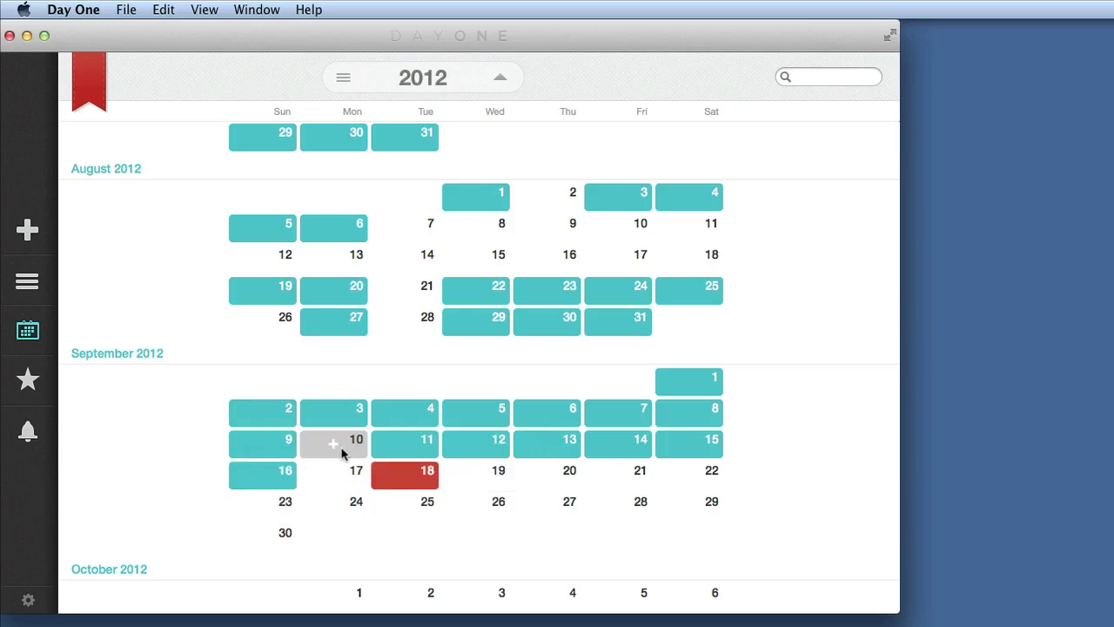
mouse_move(433, 484)
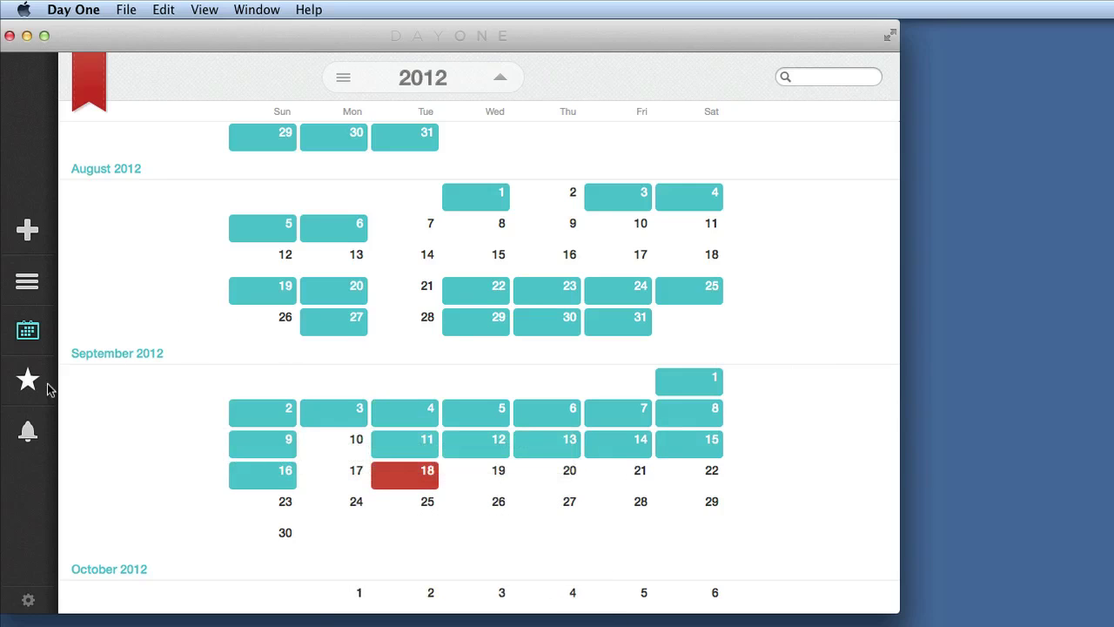
- Start a new journal entry and dictate "It is very useful that you can use the journalling application day one using the dictation feature within mountain lion."
left_click(27, 230)
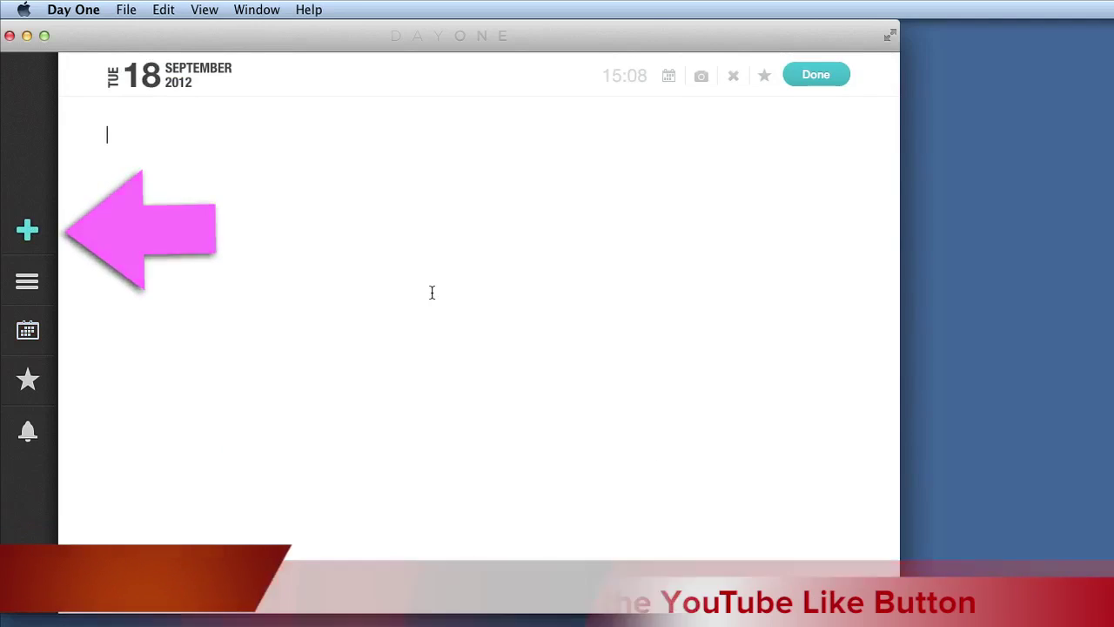
key("fn")
key("fn")
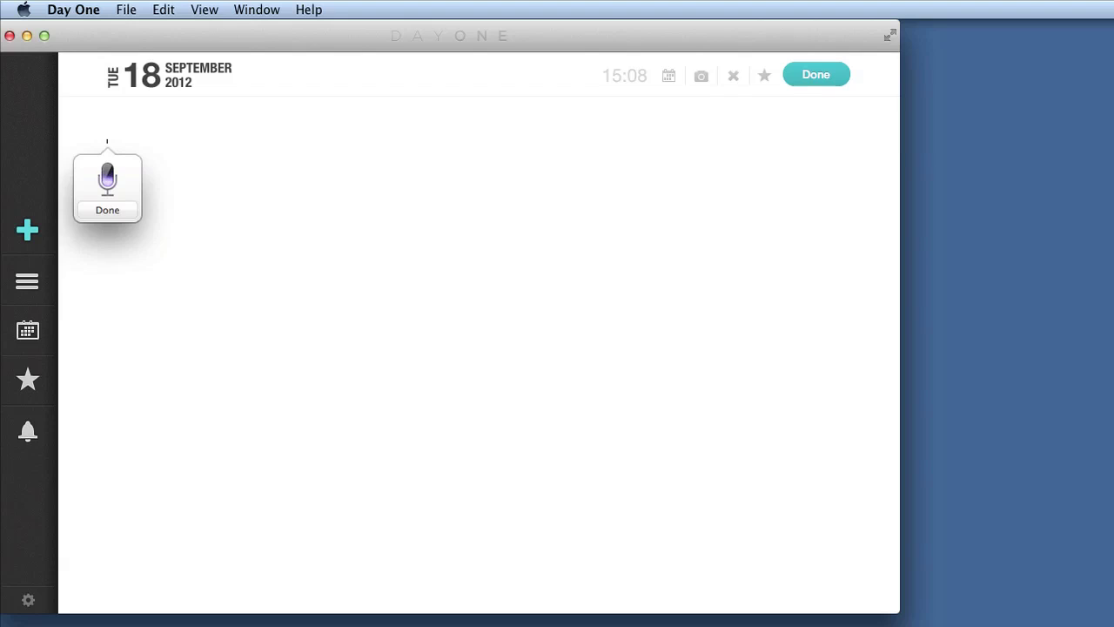
key("Return")
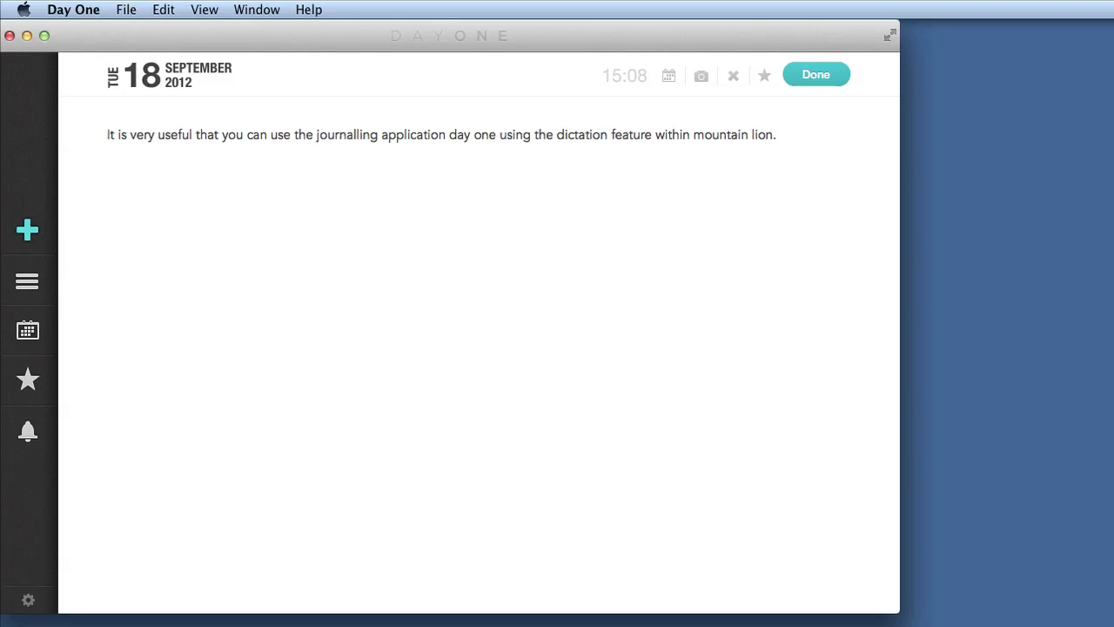
- Add the Markdown heading "## Markdown in Day One" below the dictated sentence
type("## Markdown in Day One")
key("Return")
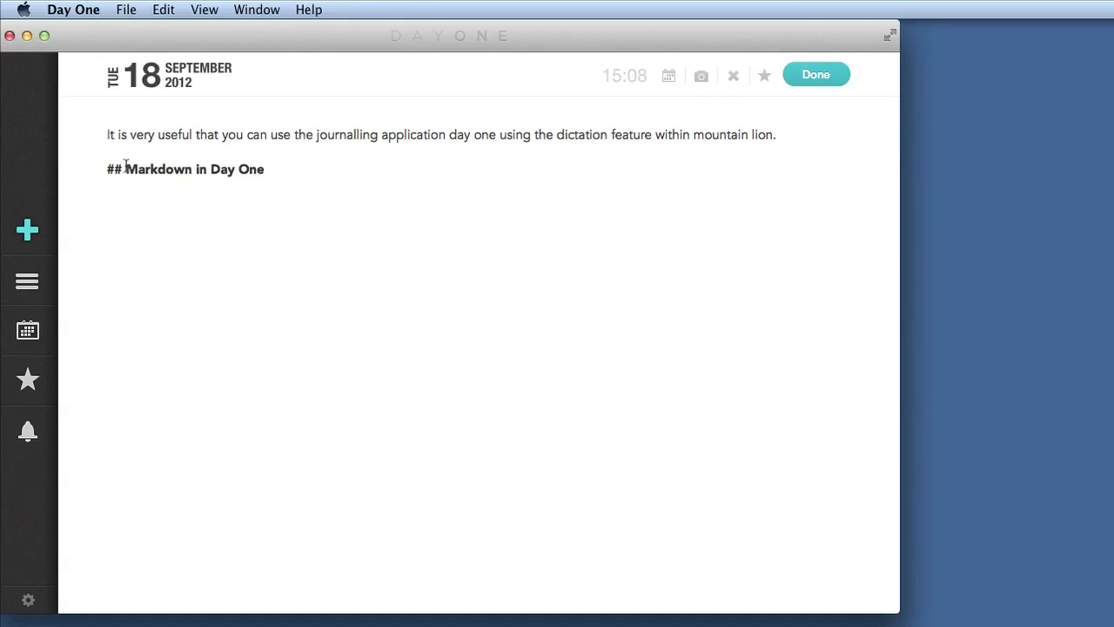
- Make "dictation feature" bold and "journalling" italic in the dictated sentence
double_click(579, 135)
left_click_drag(579, 135, 612, 137)
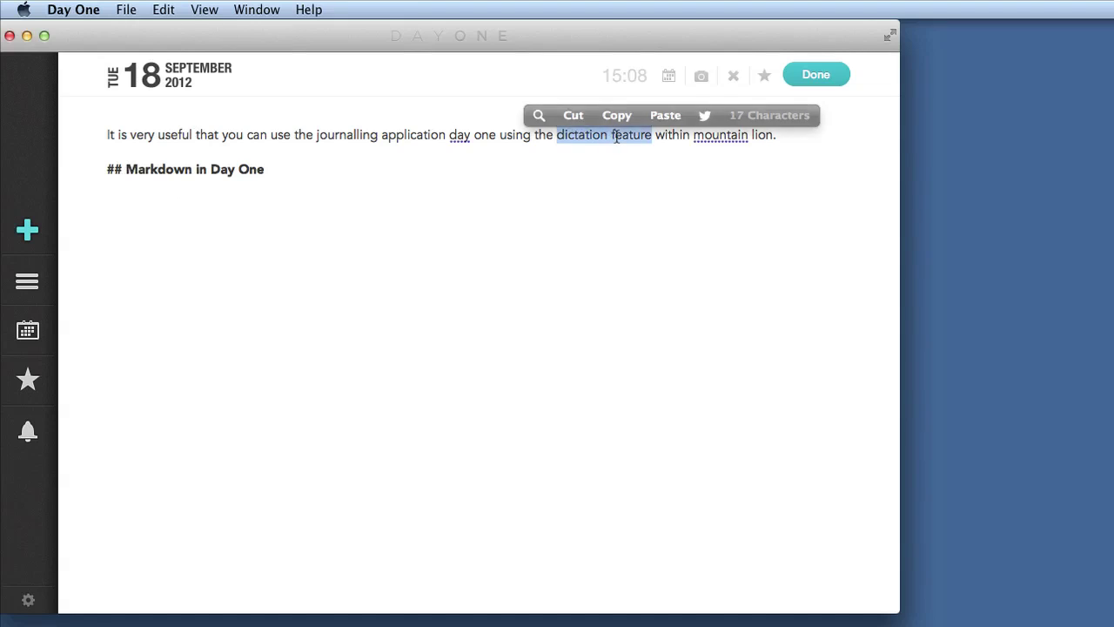
key("super+b")
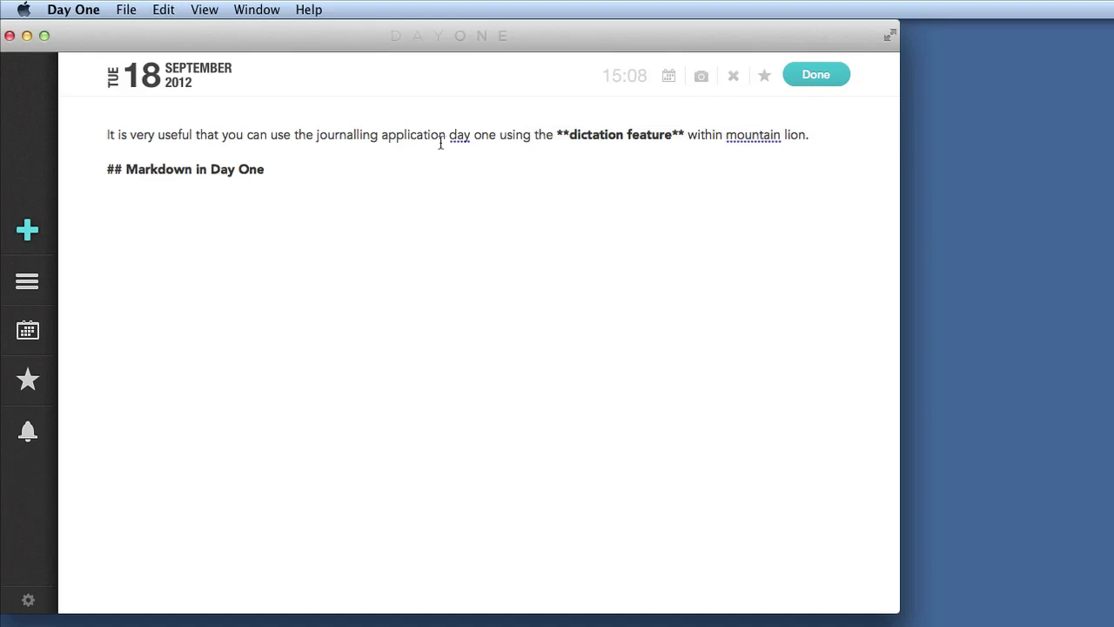
double_click(334, 136)
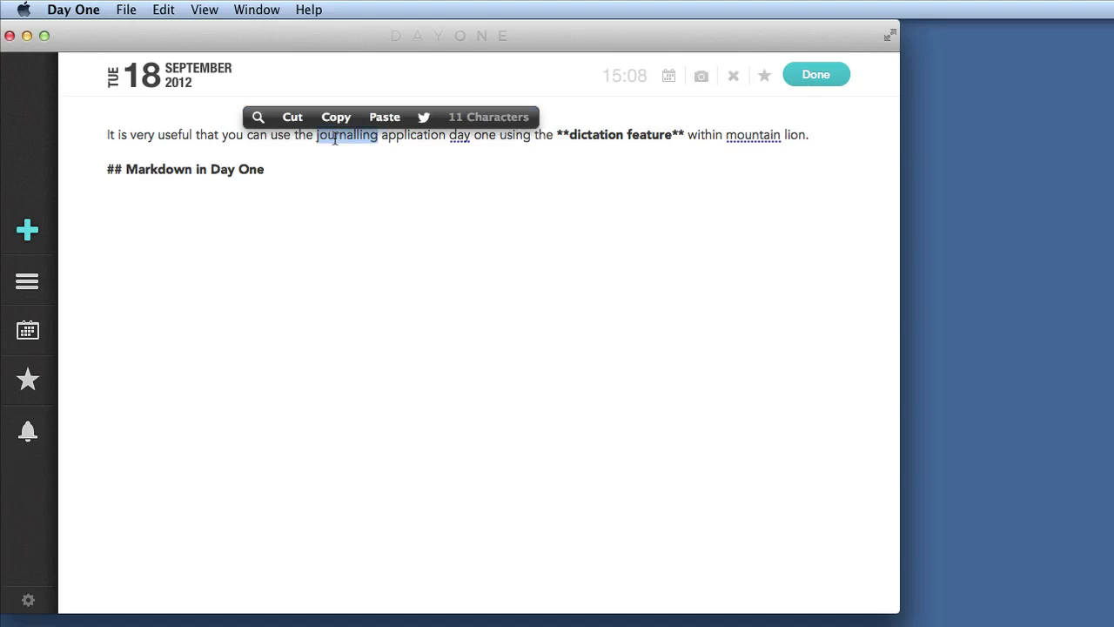
key("super+i")
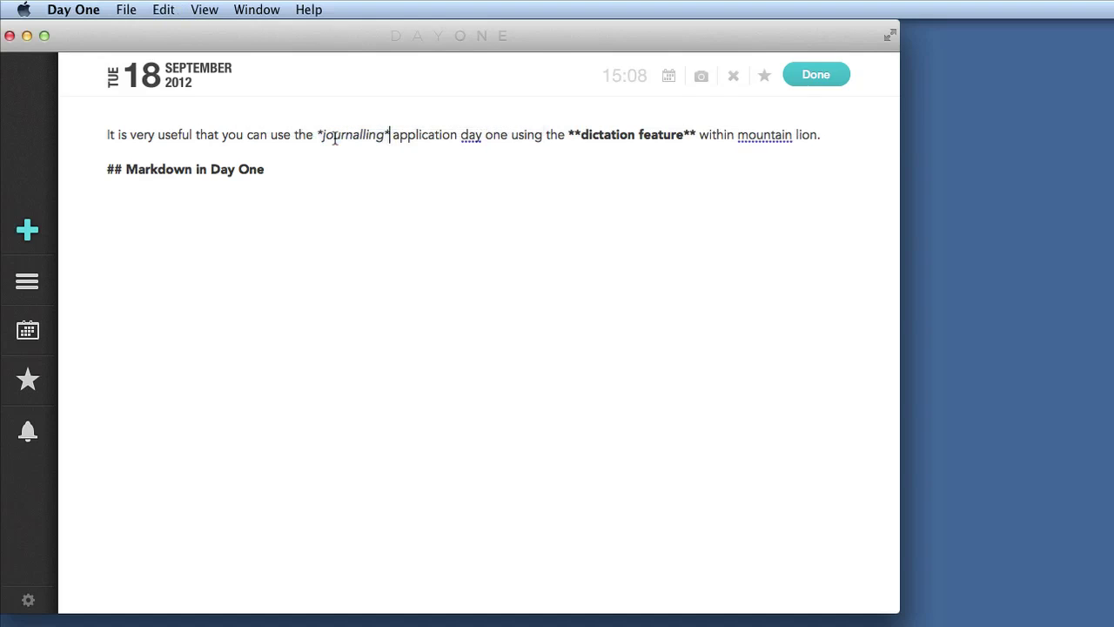
- Add a Markdown bullet list below the heading with the items "List one" and "List two"
left_click(356, 207)
type("*")
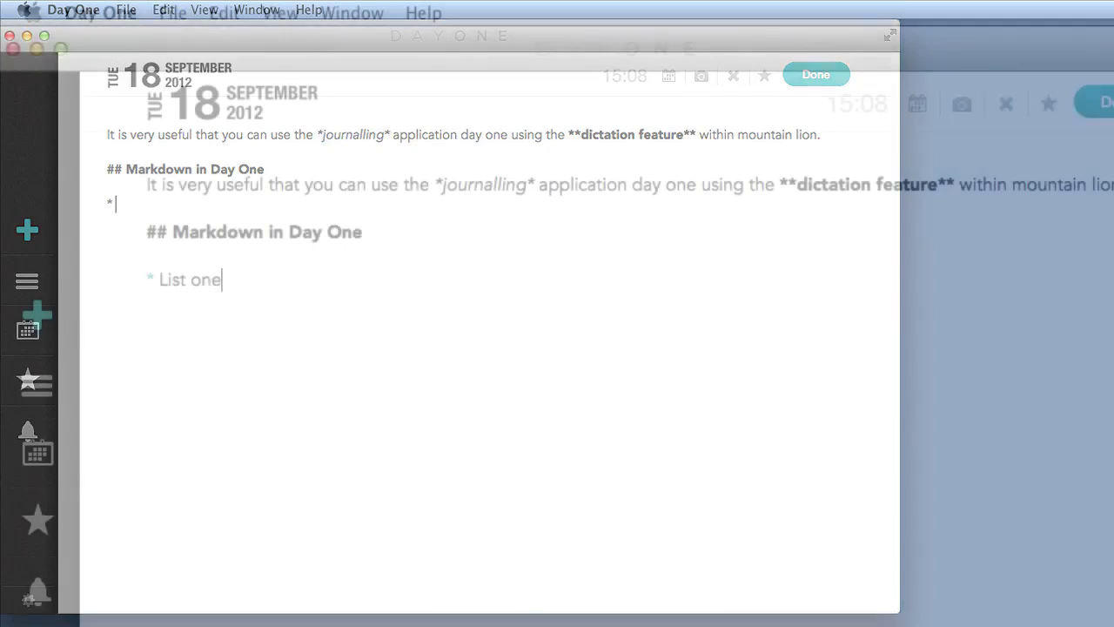
key("Return")
type("*")
type(" List two")
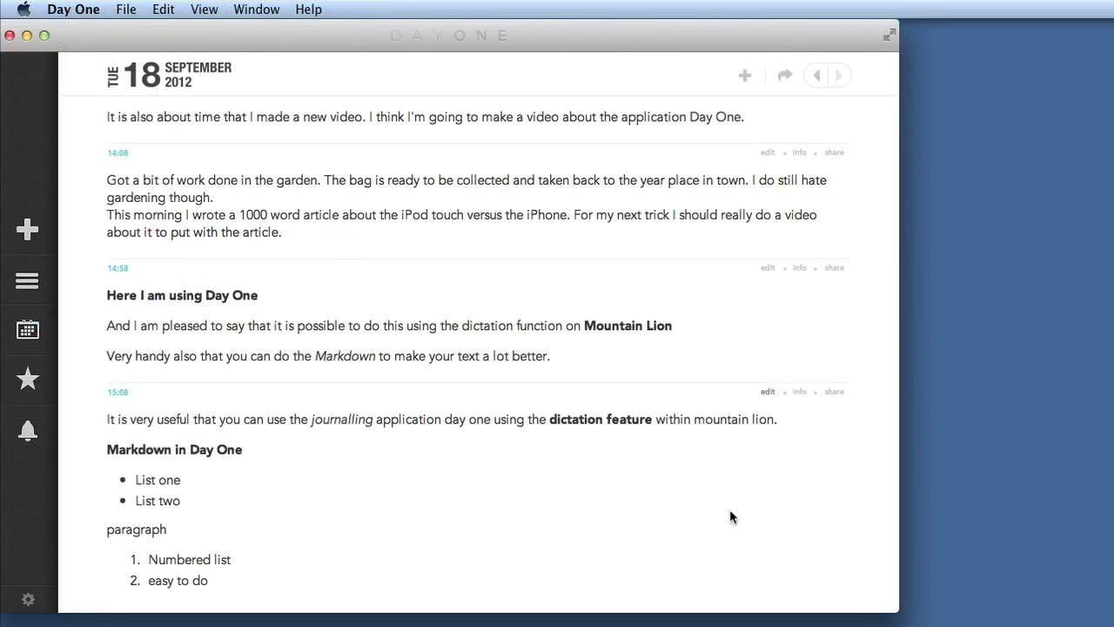
- Share the 15:08 entry on Twitter, removing the Markdown asterisks around "journalling" and "dictation feature" before sending the tweet
left_click(834, 393)
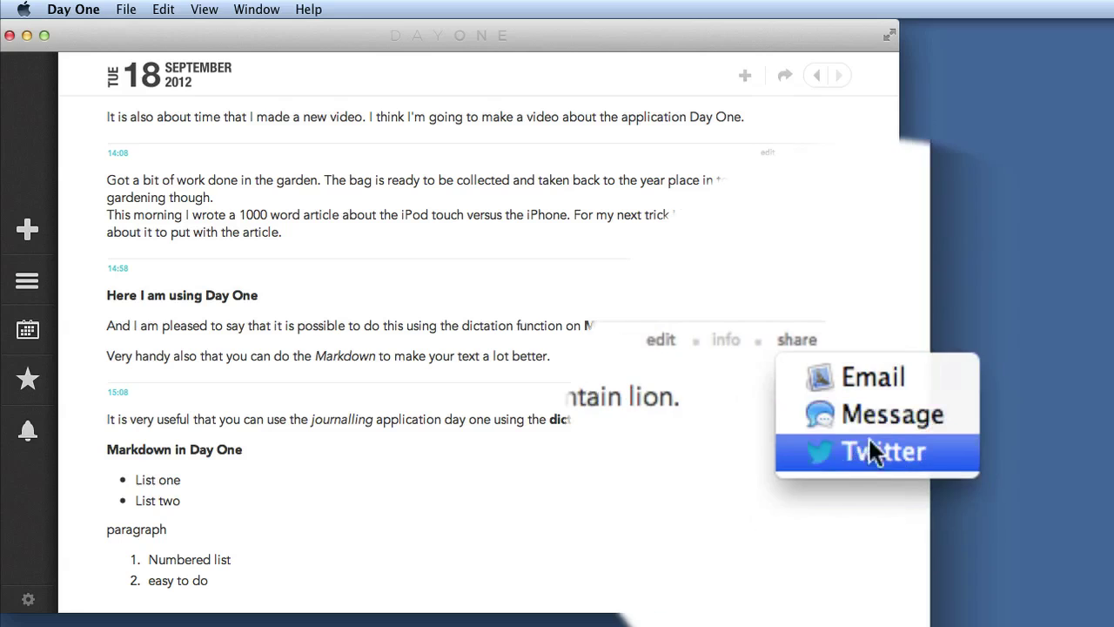
left_click(862, 461)
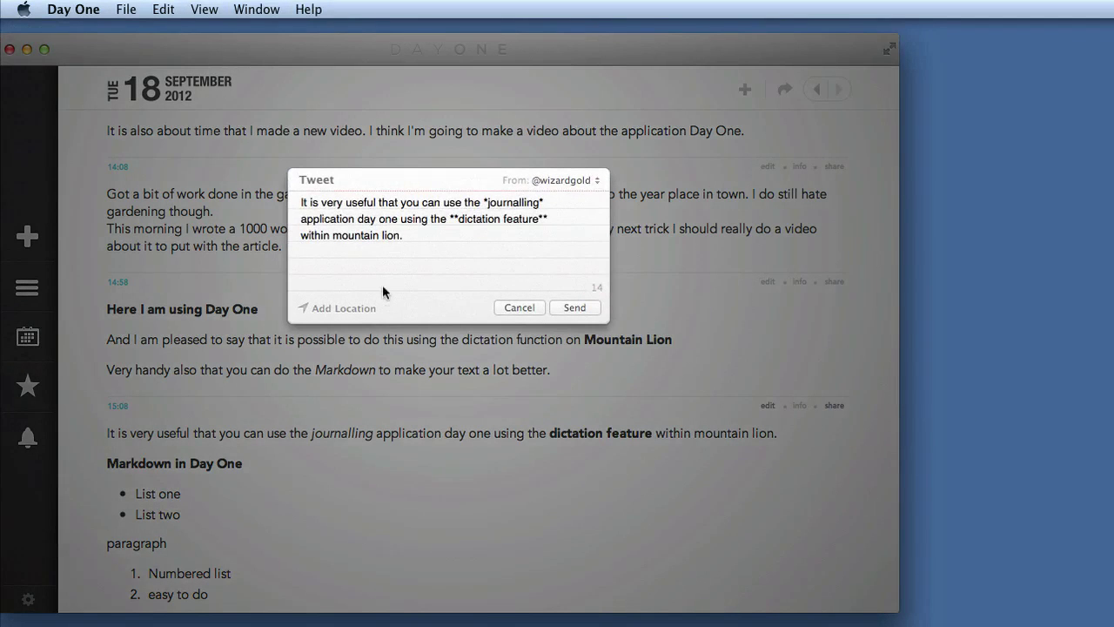
left_click(491, 208)
key("Right")
key("BackSpace")
key("Right")
key("Right")
key("Right")
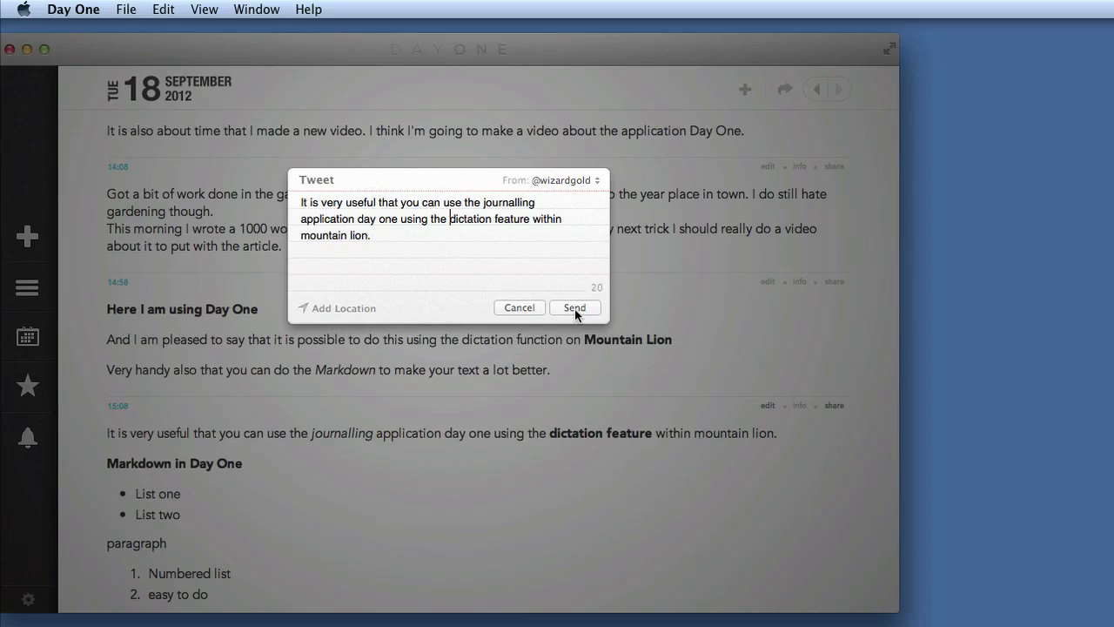
left_click(575, 308)
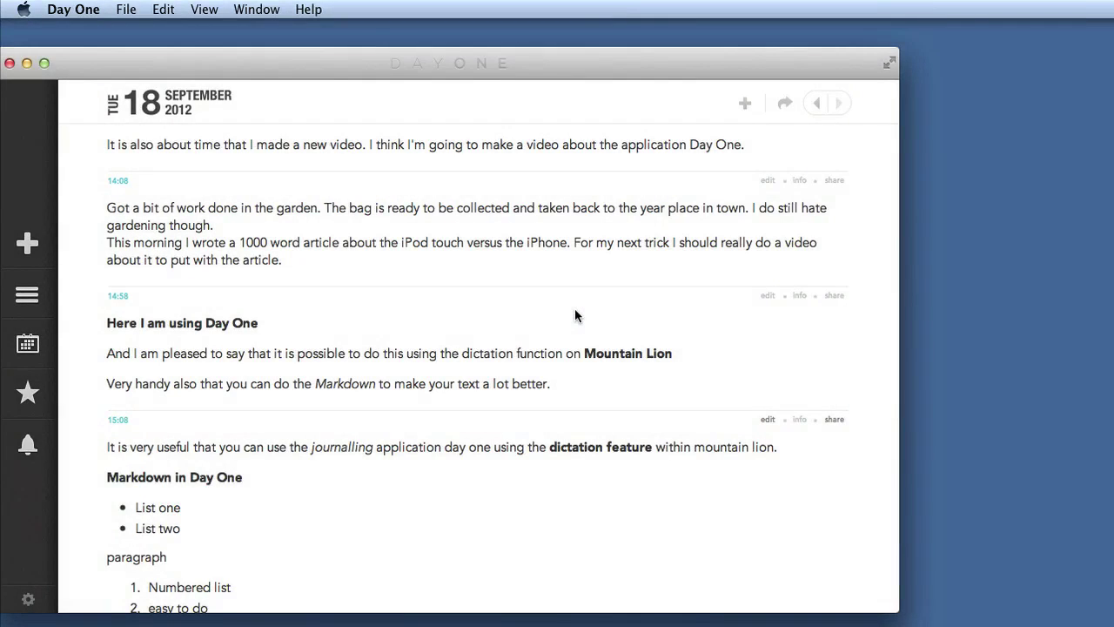
- Open the application preferences and review the General, Sync, Appearance and Reminders settings
left_click_drag(339, 65, 344, 37)
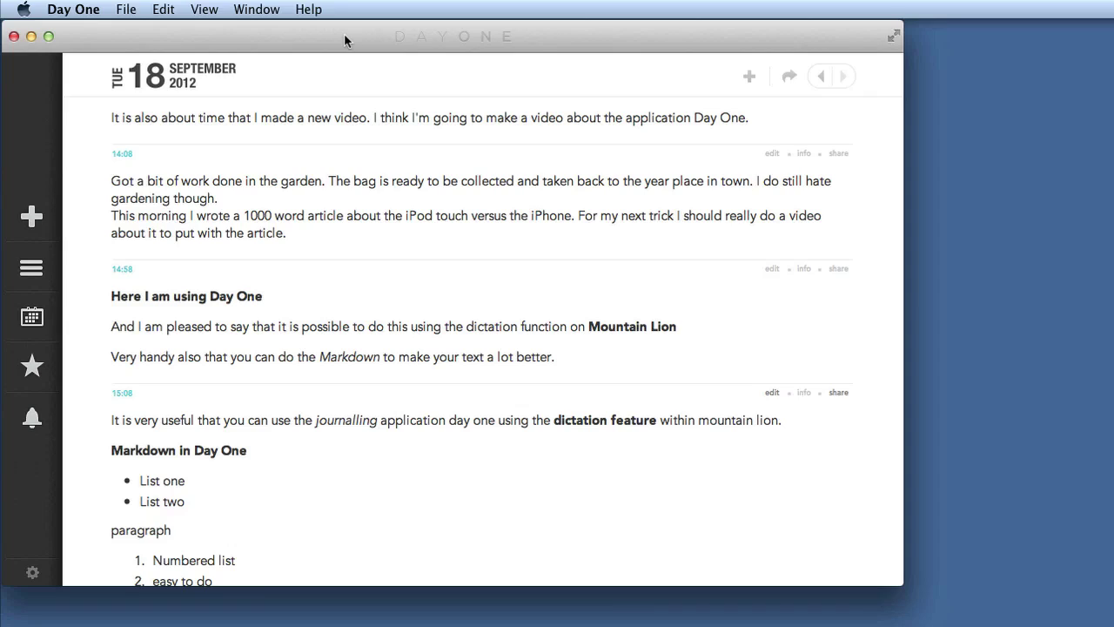
key("super+comma")
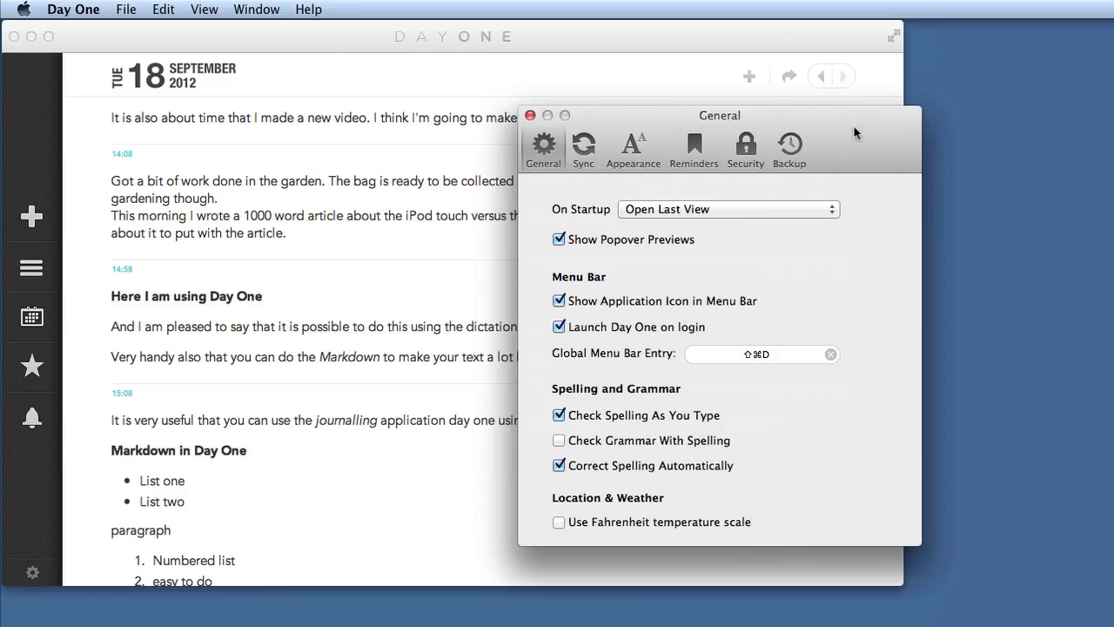
left_click(583, 149)
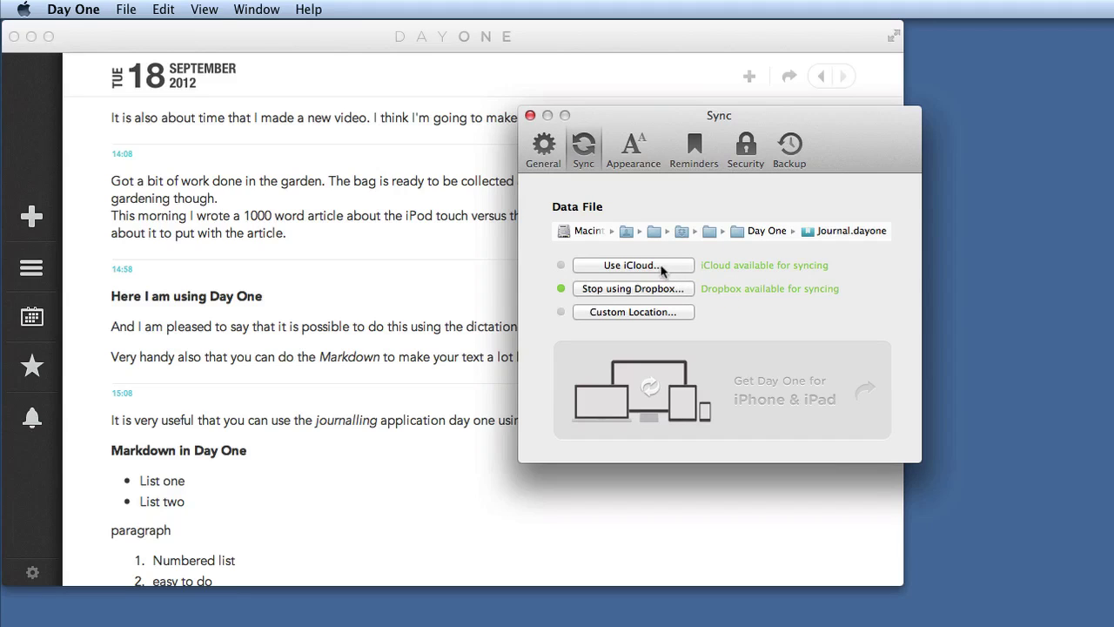
left_click(632, 150)
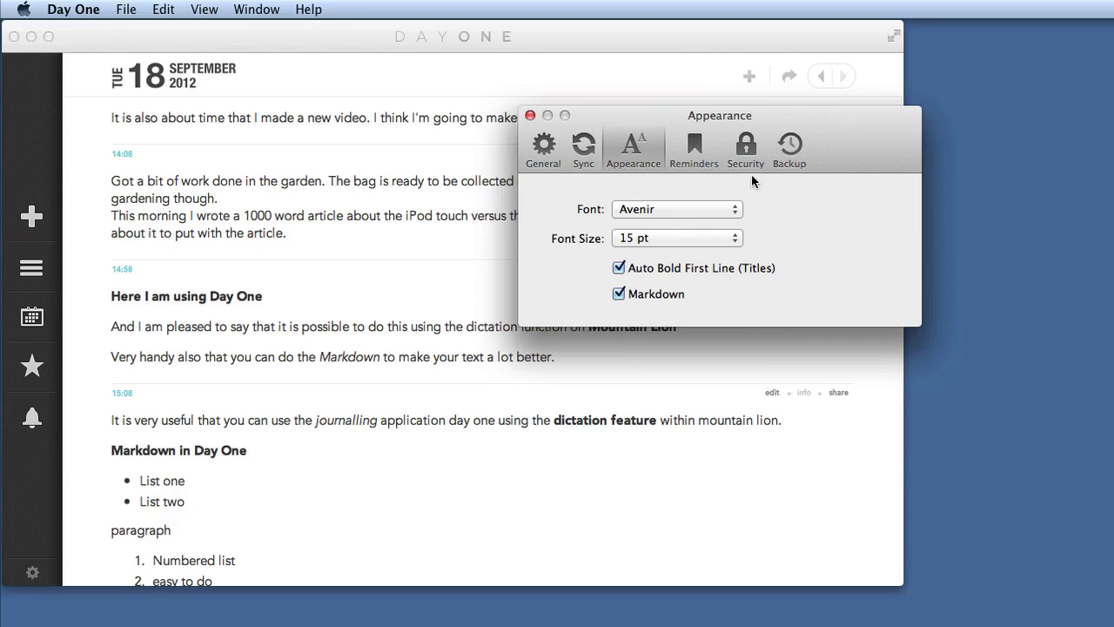
left_click(695, 146)
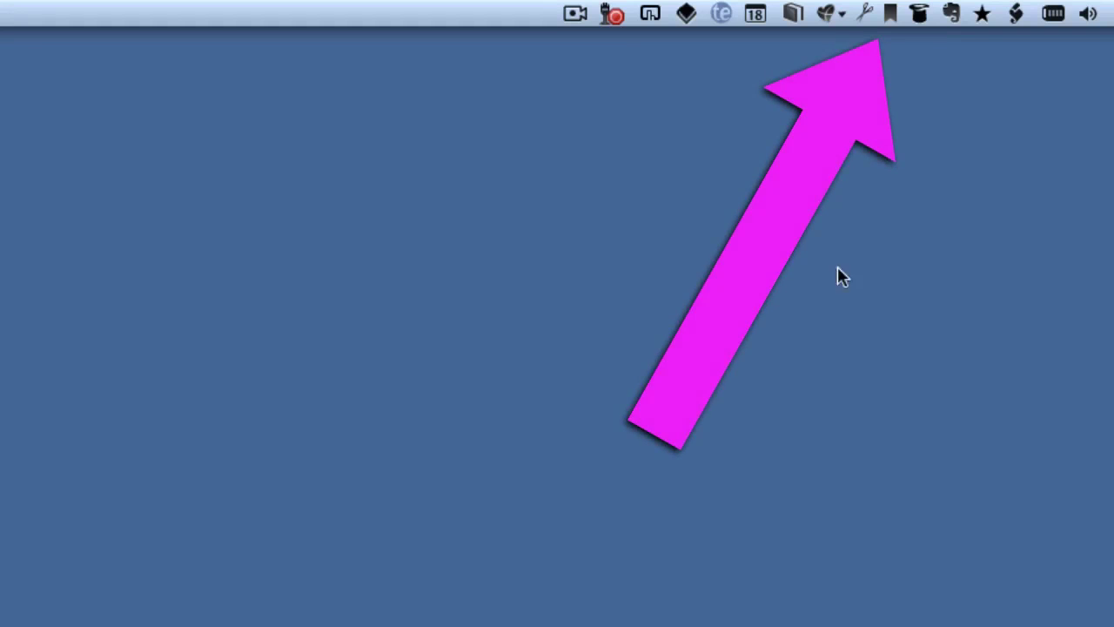
- Dictate a quick entry about making sure to use the application day in and day out, and check it in the journal for September 18
left_click(891, 14)
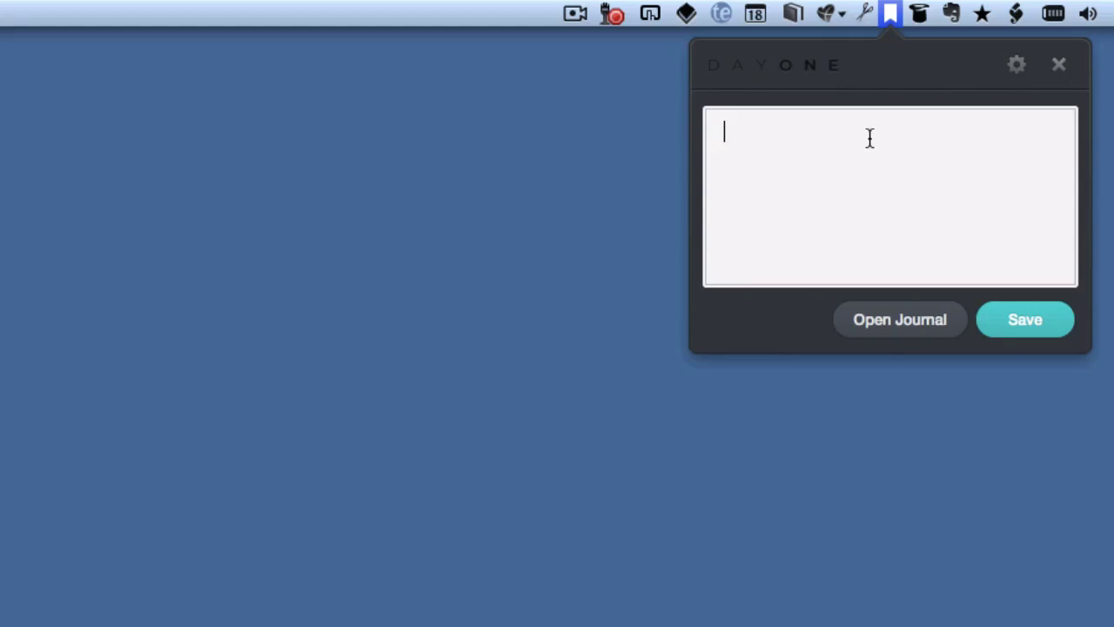
key("fn")
key("fn")
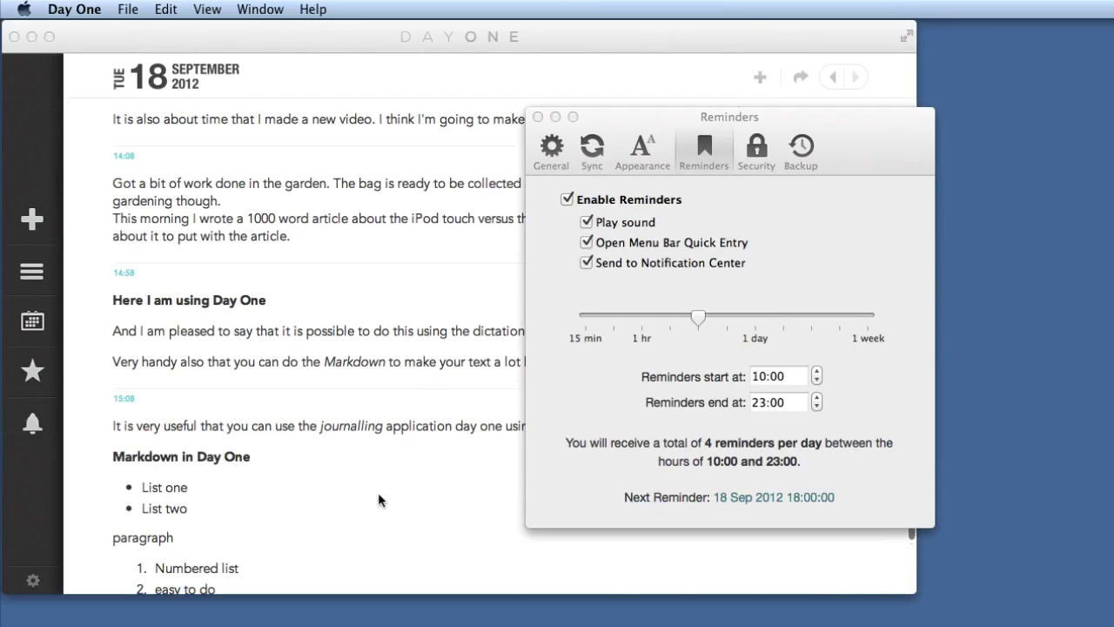
scroll(378, 492, "down", 5)
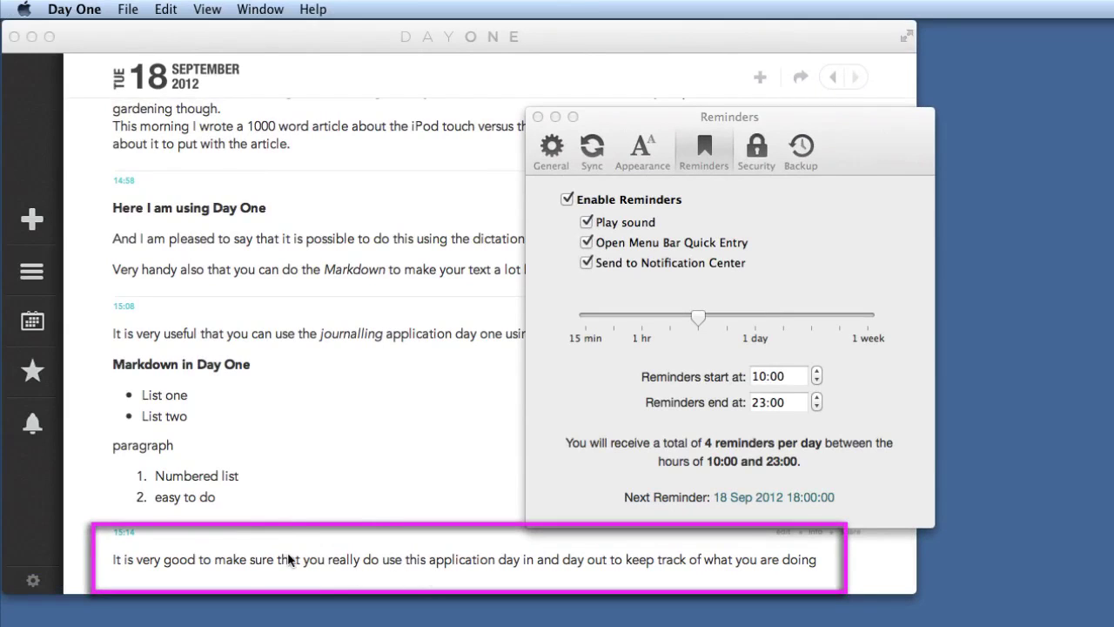
scroll(308, 450, "up", 10)
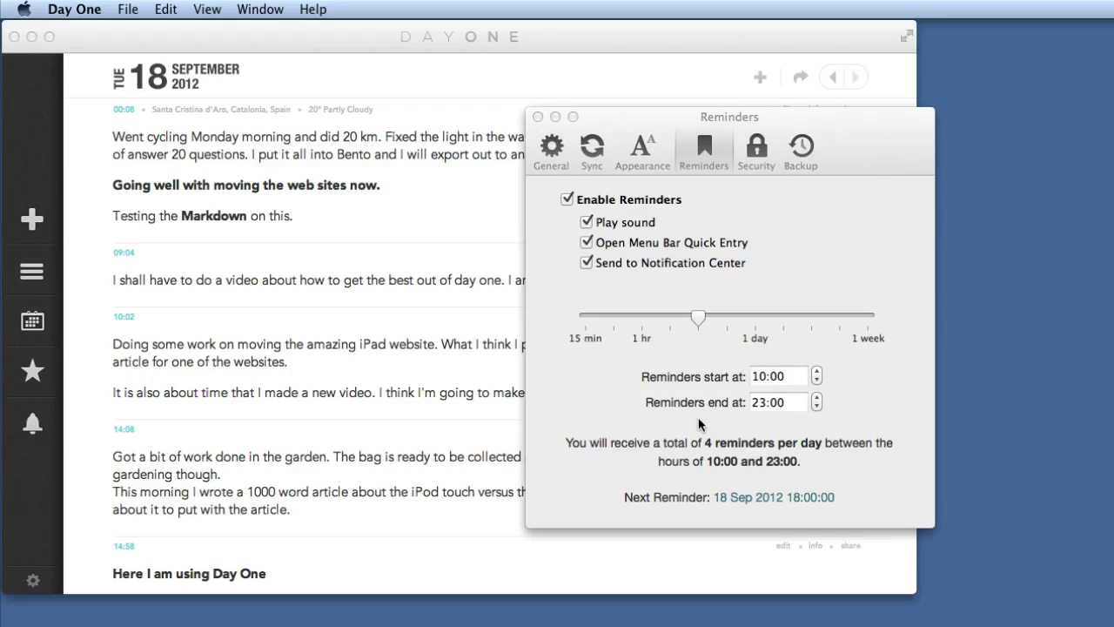
- Try a reminder interval of 1 day and a shorter interval, and return the interval to 4 hours
left_click(701, 317)
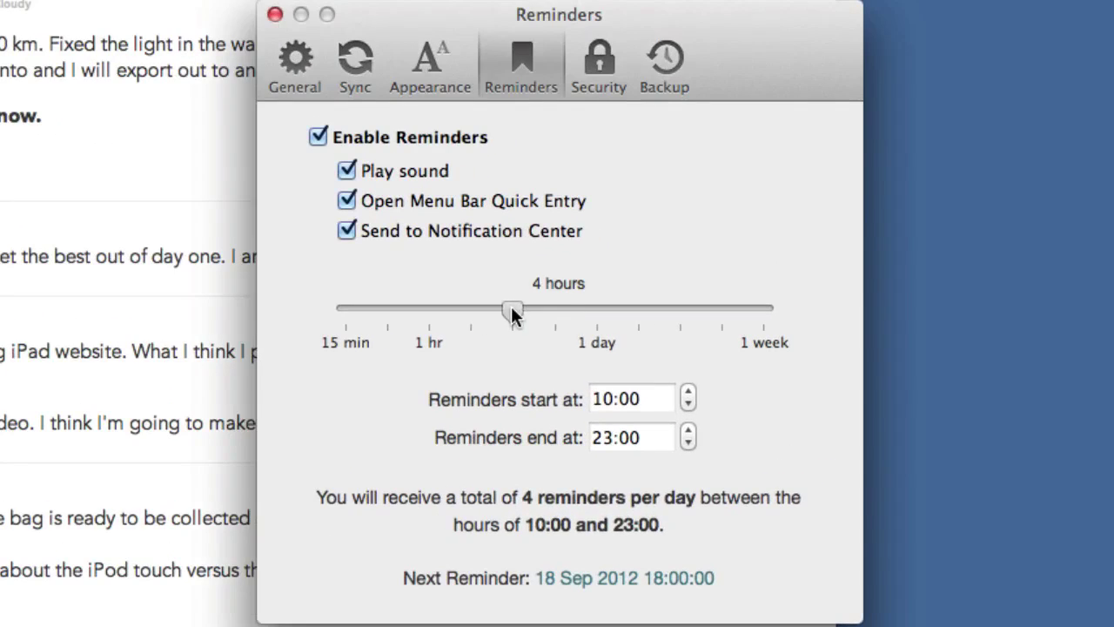
left_click_drag(513, 316, 607, 341)
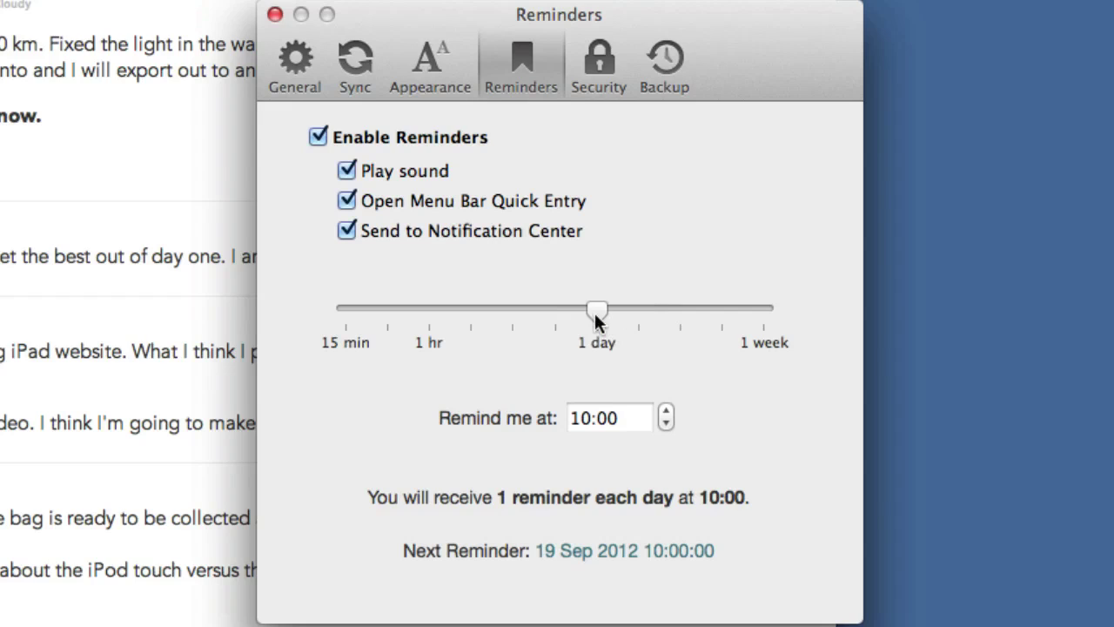
left_click_drag(594, 311, 500, 302)
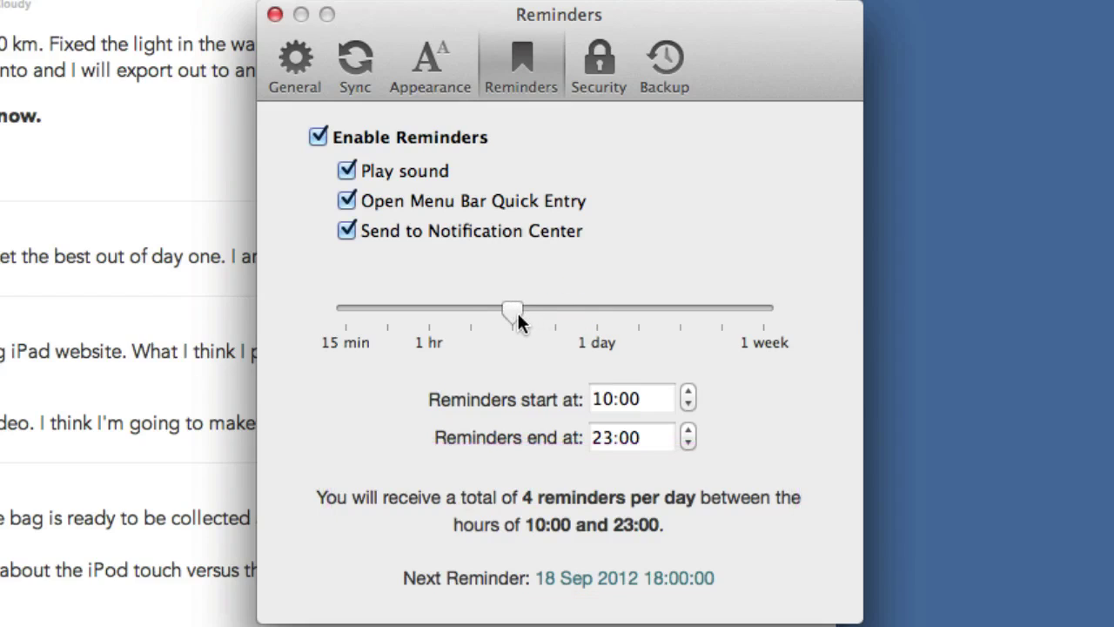
left_click_drag(513, 314, 474, 306)
left_click_drag(472, 308, 503, 328)
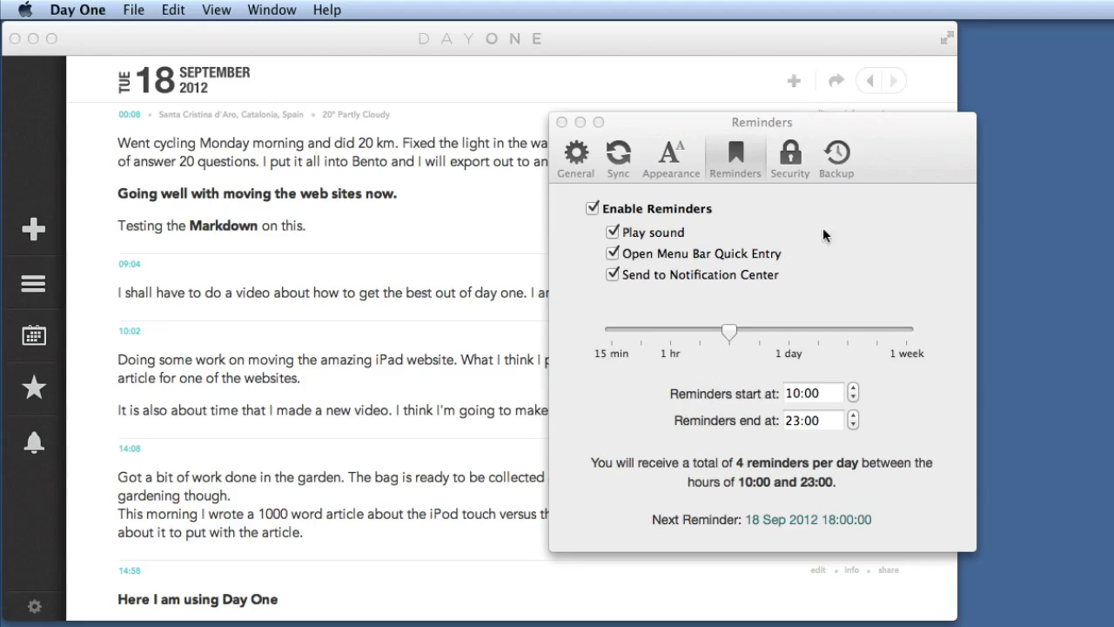
- Review the Security and Backup preferences, including the frequency options for automatic journal backups, and revisit the Sync settings
left_click(785, 171)
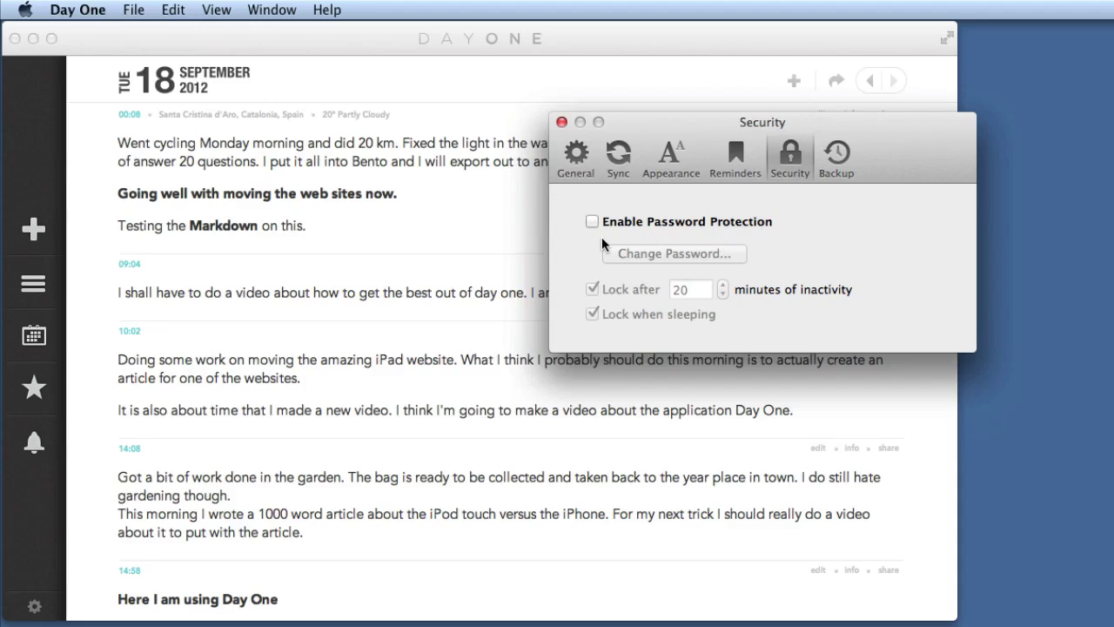
left_click(838, 158)
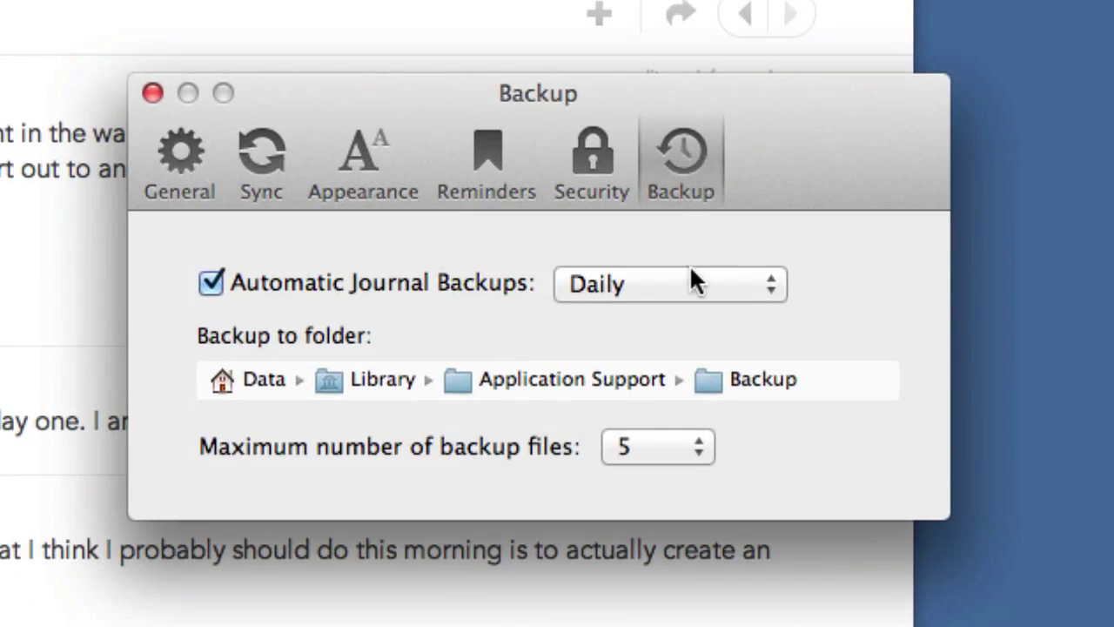
left_click(694, 283)
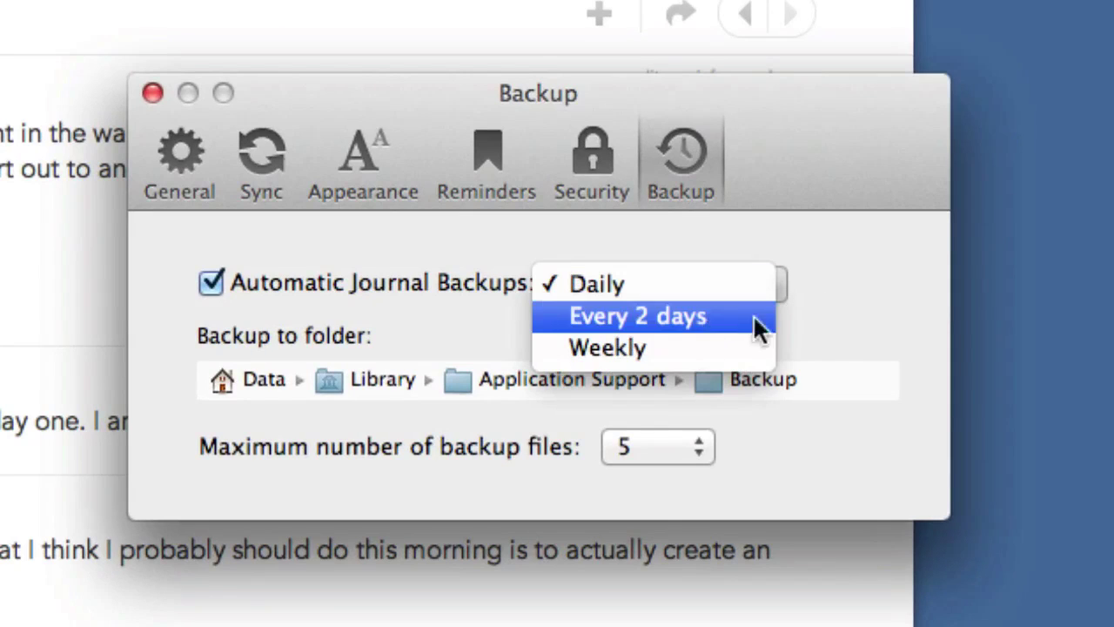
left_click(850, 279)
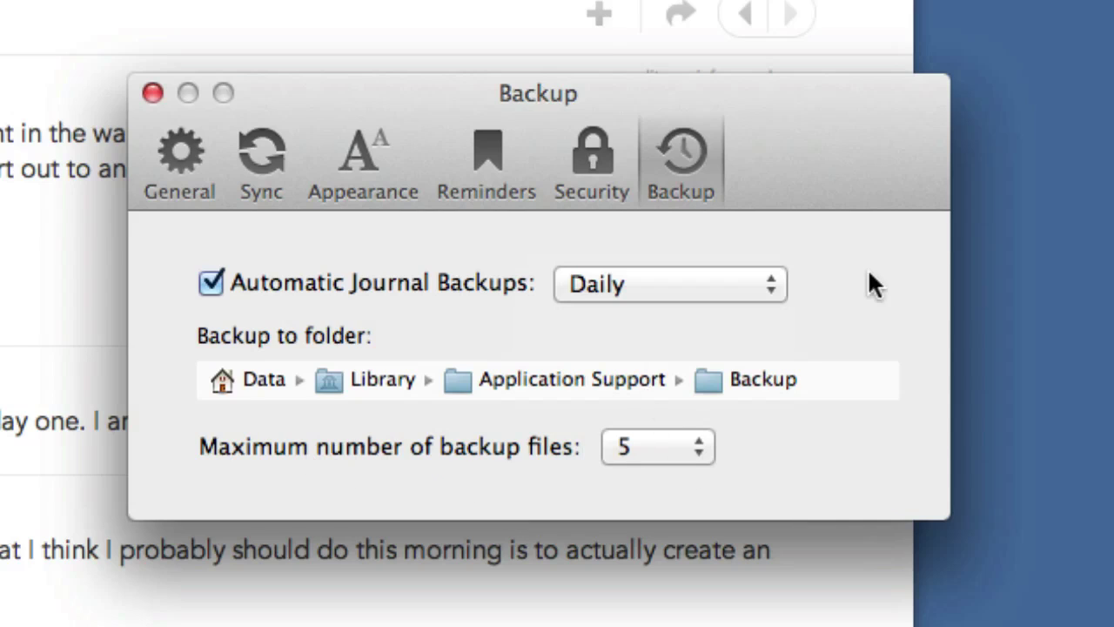
left_click(276, 156)
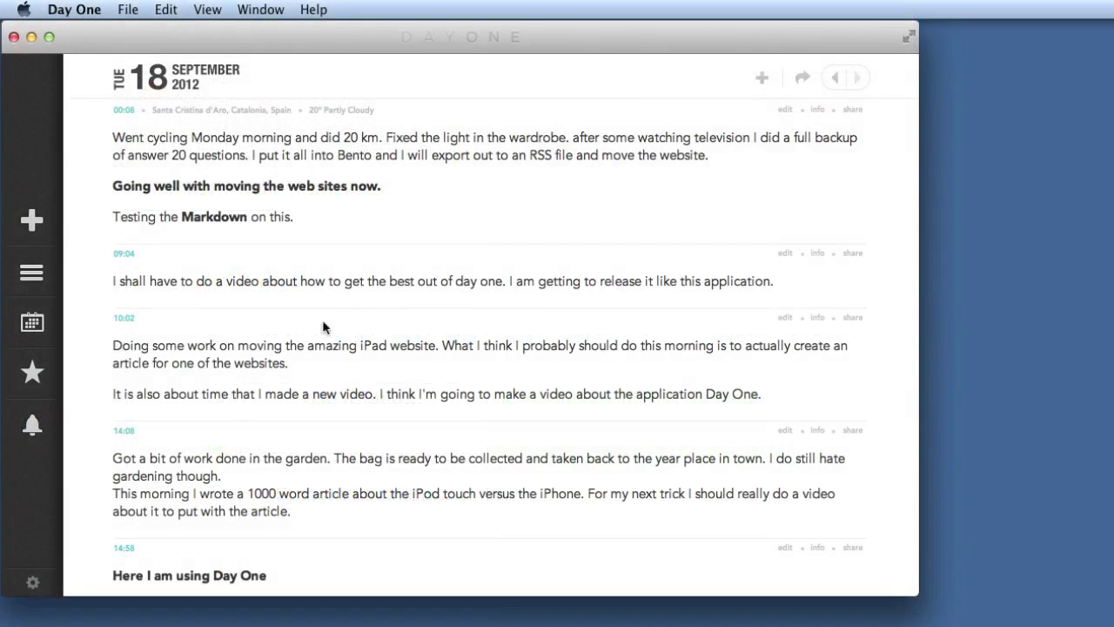
- Look through the September 18 entries, go back to September 15, 2012, and view that day's climbing photo and its text
scroll(230, 374, "down", 5)
scroll(230, 374, "up", 5)
left_click(836, 79)
left_click(838, 83)
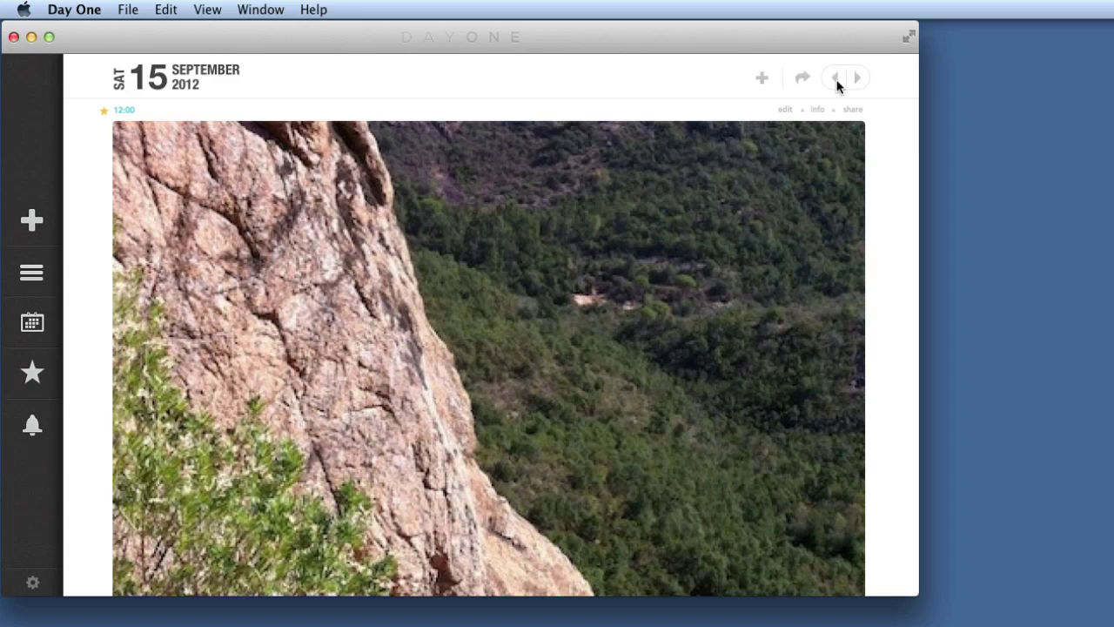
scroll(668, 268, "down", 5)
scroll(671, 271, "down", 7)
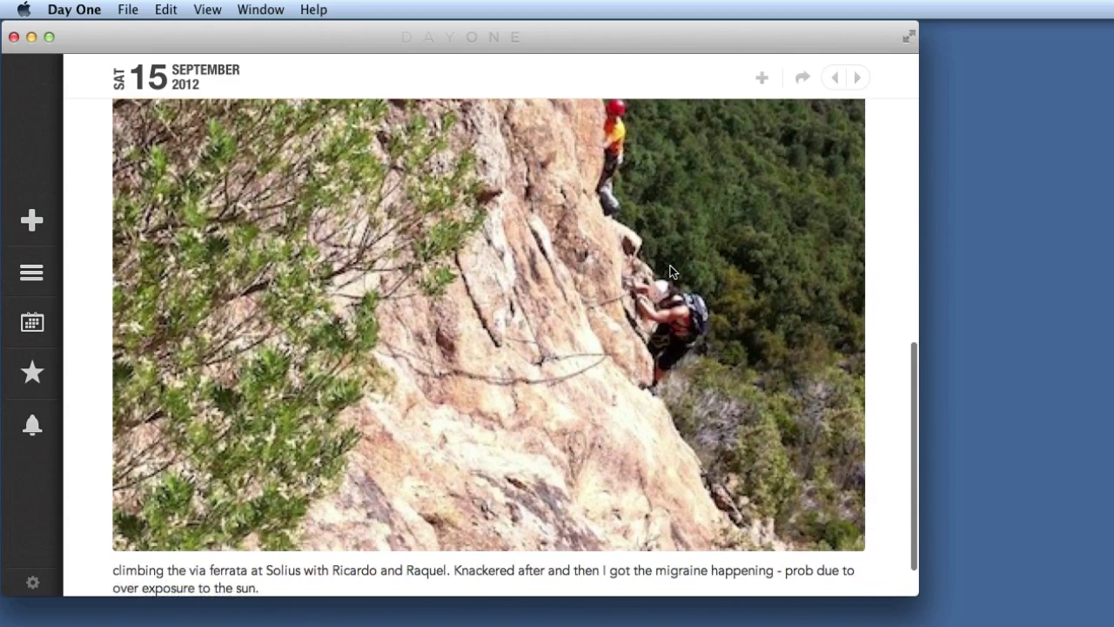
scroll(670, 266, "up", 5)
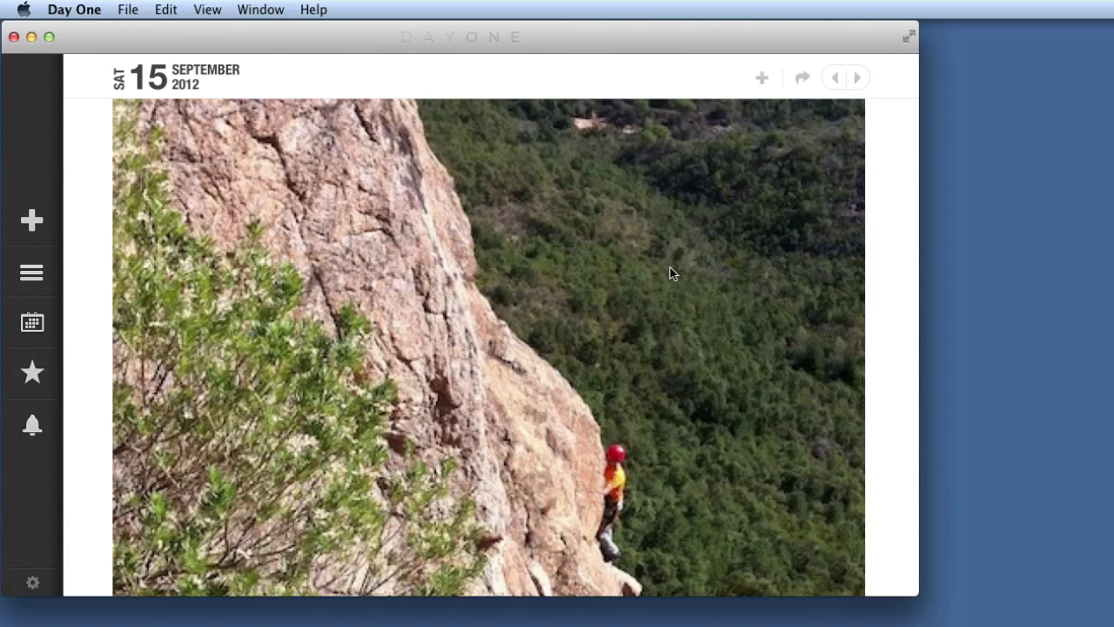